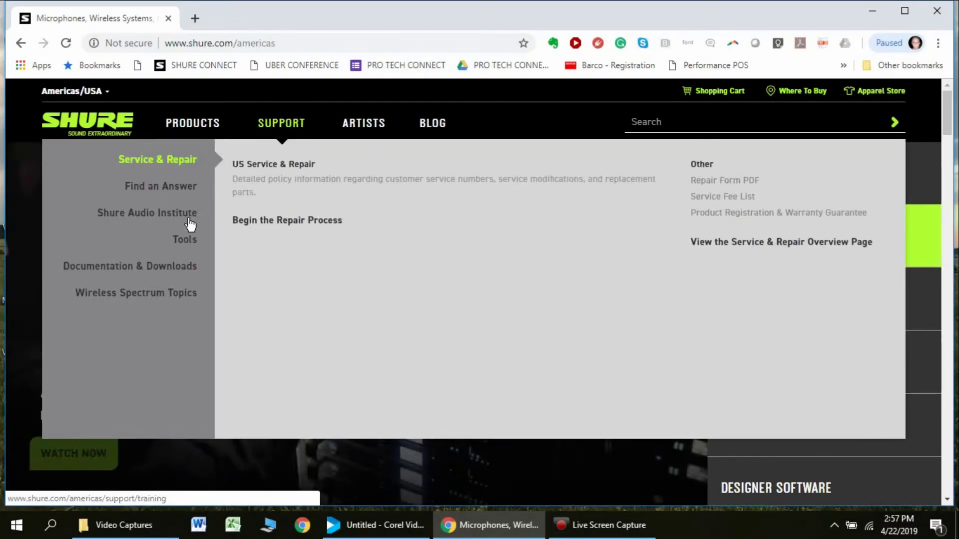
- Search Wireless Frequency Finder for QLX-D channels at location 80020
mouse_move(184, 239)
click(273, 180)
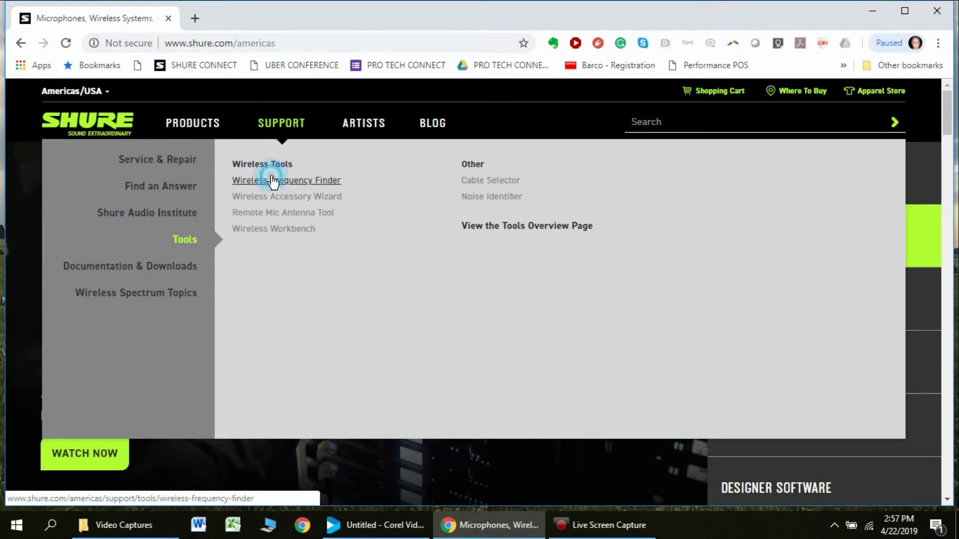
scroll(338, 206, down, 3)
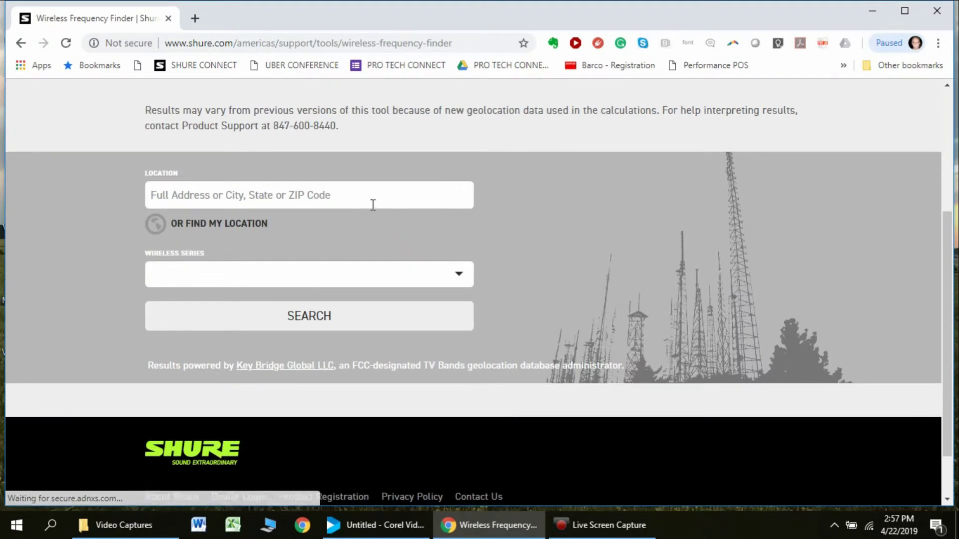
click(370, 203)
click(186, 222)
click(278, 275)
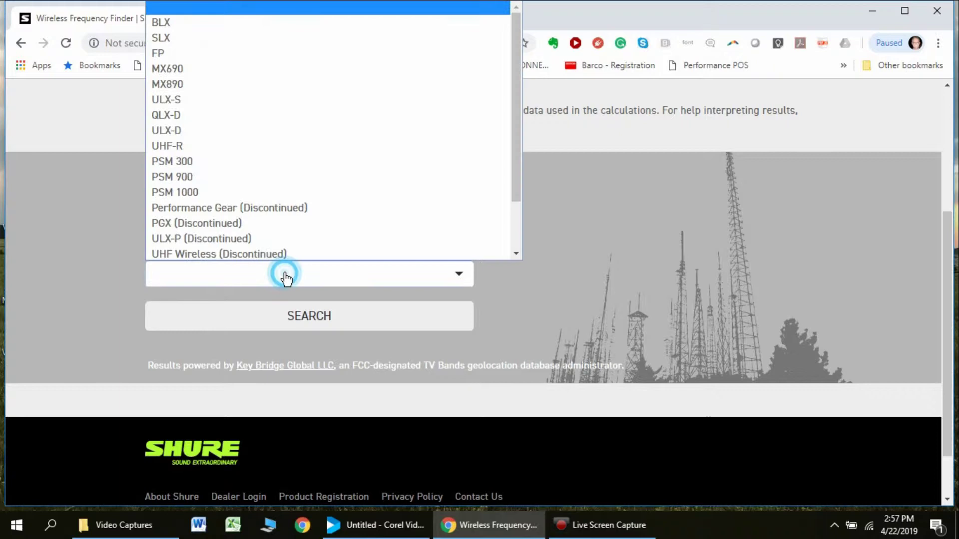
click(261, 118)
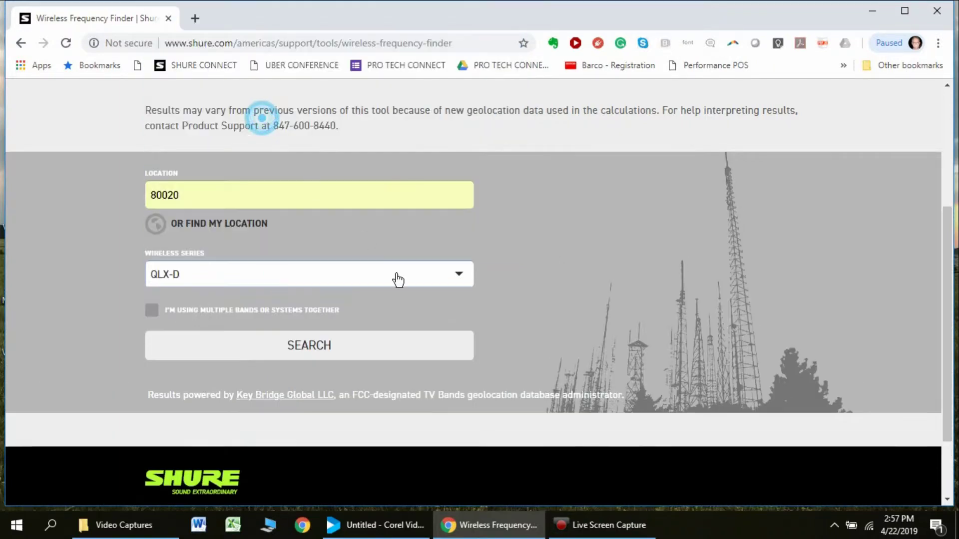
click(383, 339)
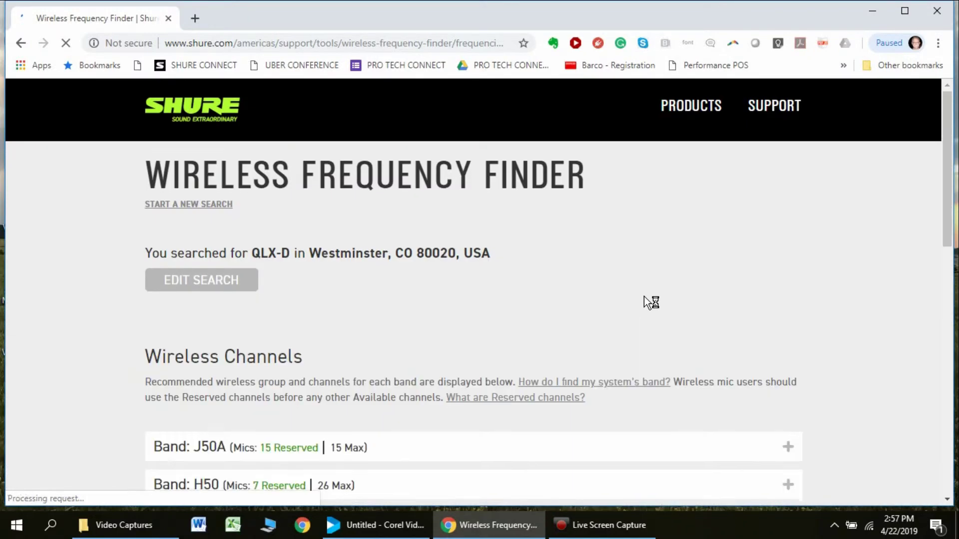
scroll(648, 301, down, 3)
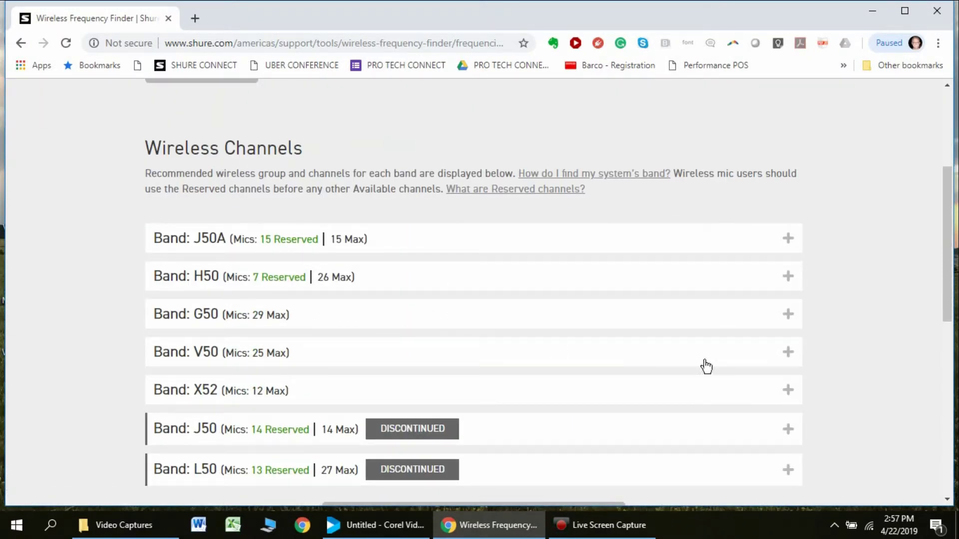
- Expand Band G50 and show the MHz frequency of each channel
click(788, 321)
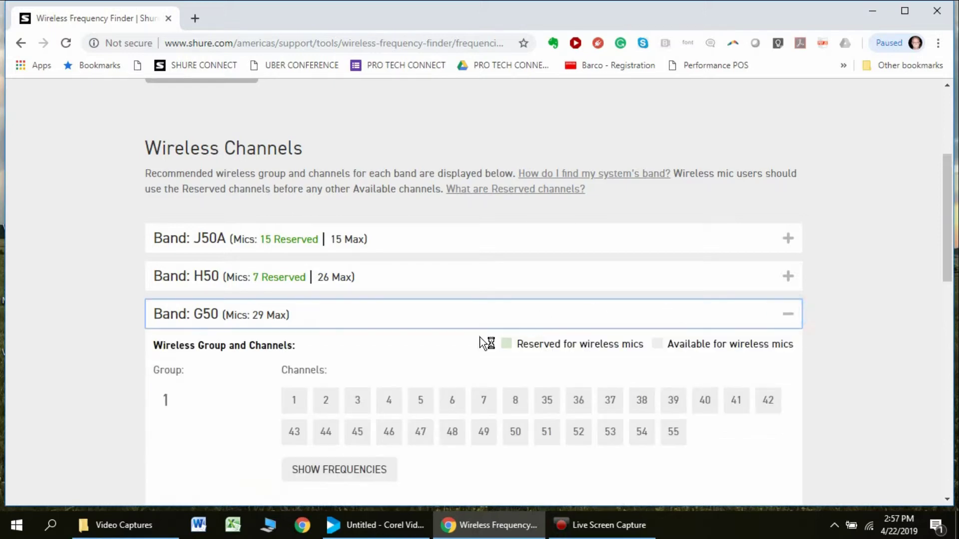
scroll(396, 373, down, 1)
click(355, 397)
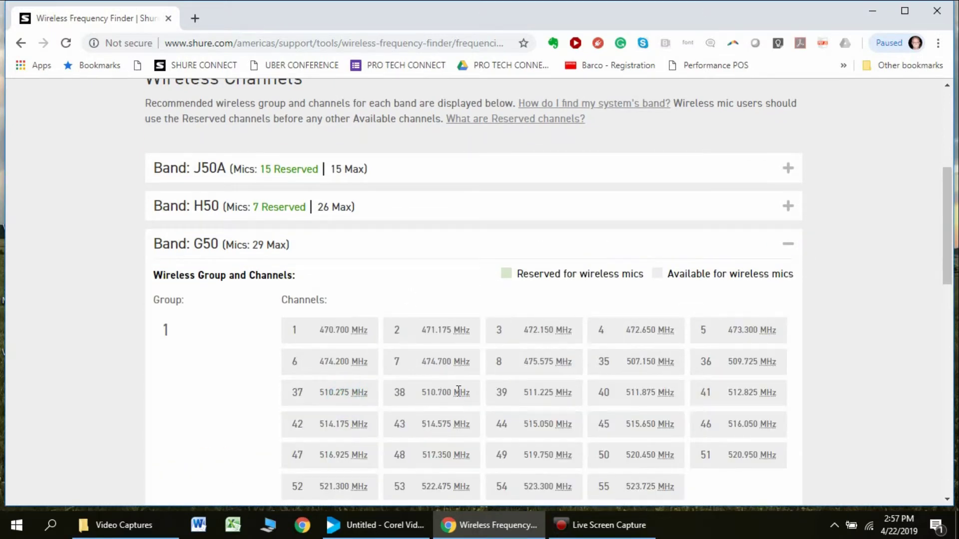
scroll(469, 377, up, 3)
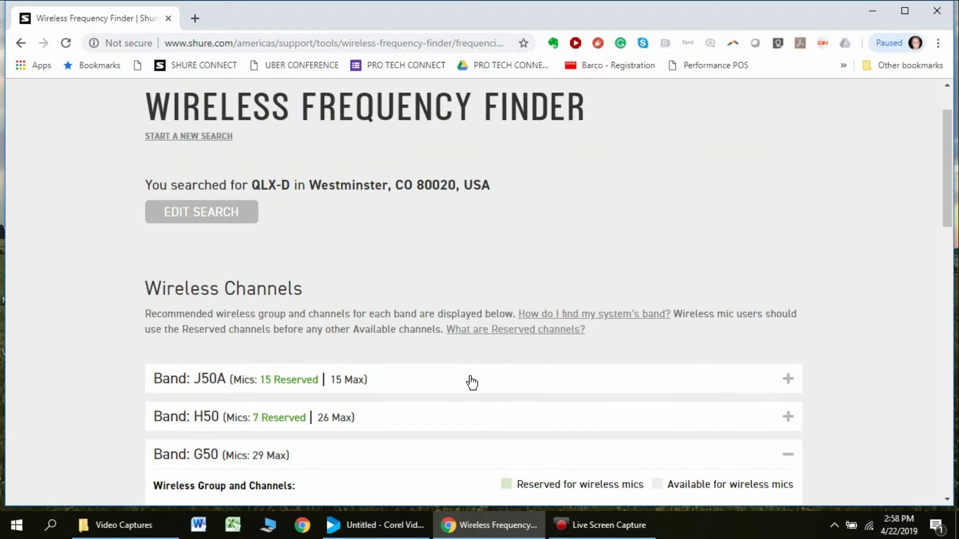
- Edit the search to use the ULX-D series at 80020 and search again
click(213, 213)
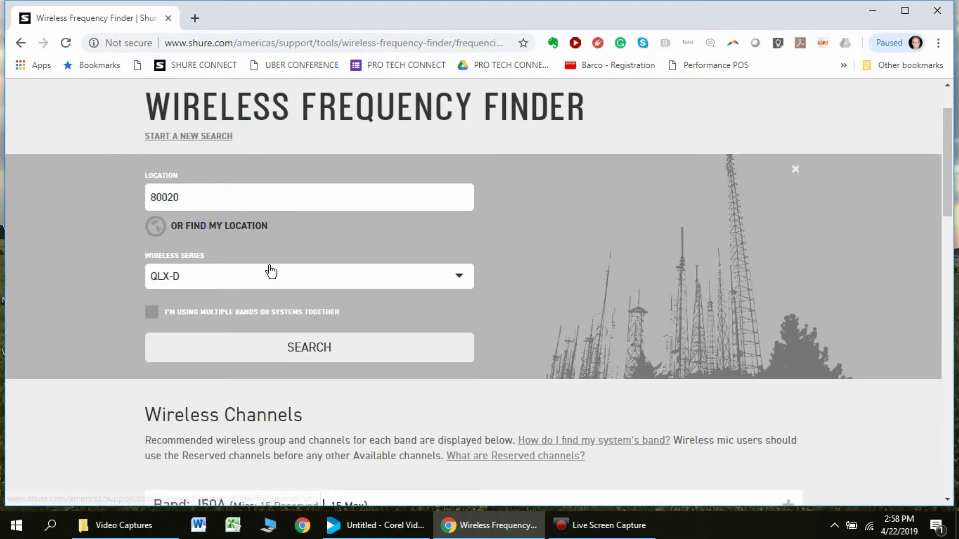
click(271, 282)
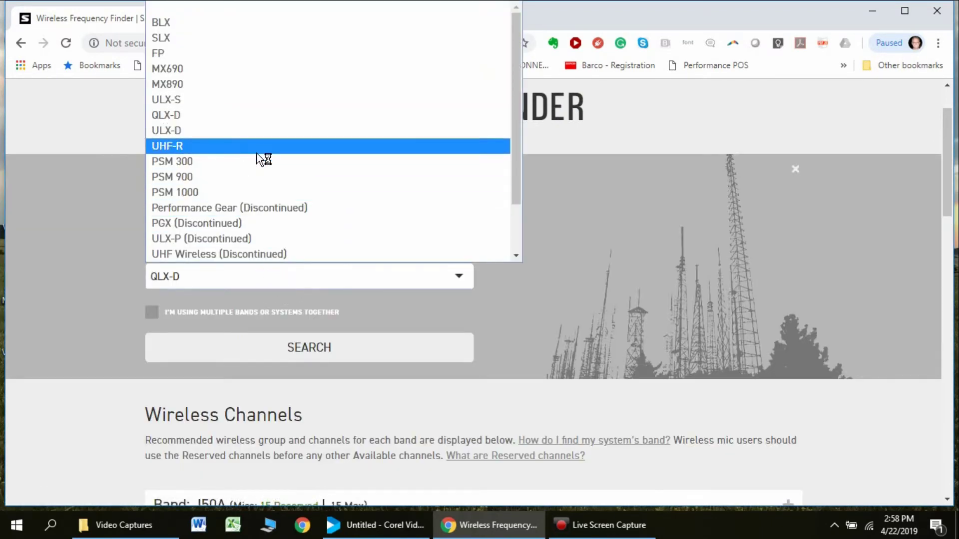
click(263, 131)
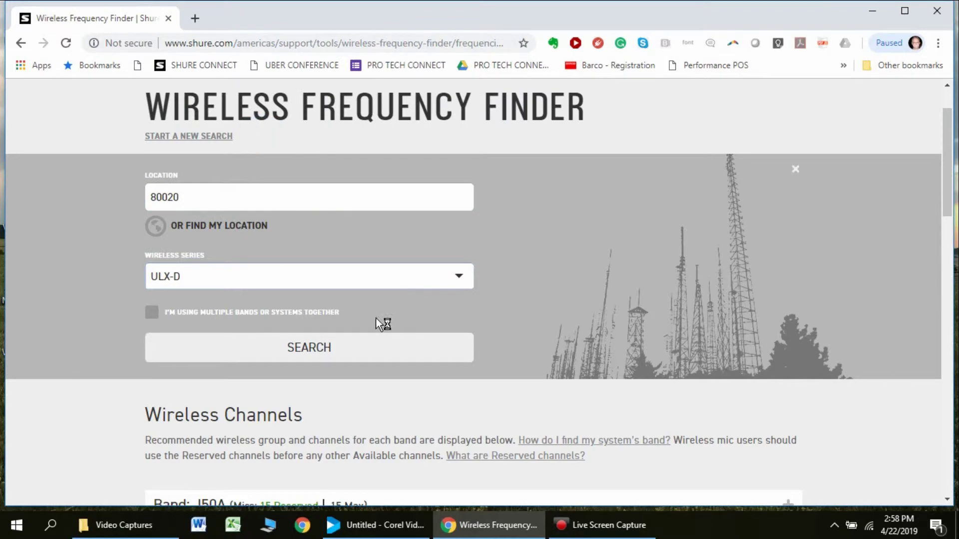
click(340, 347)
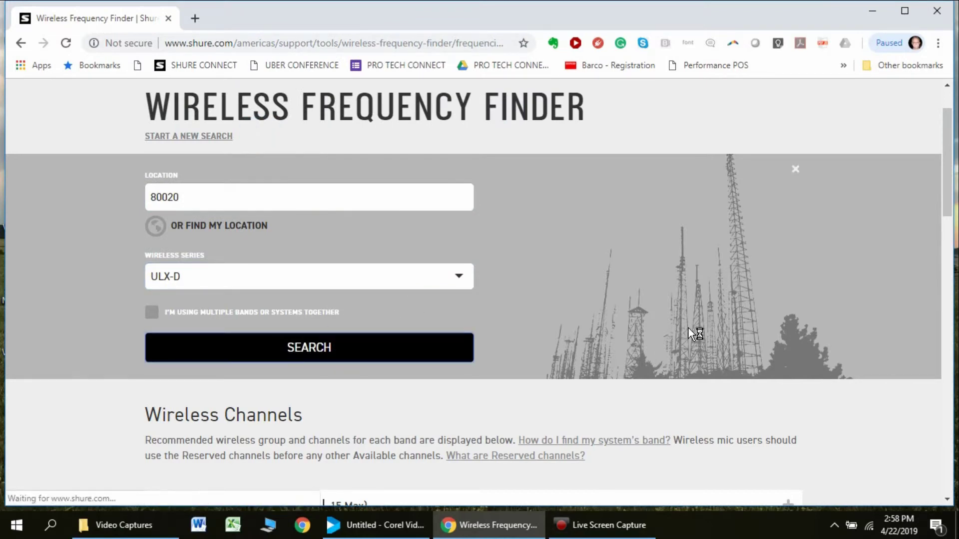